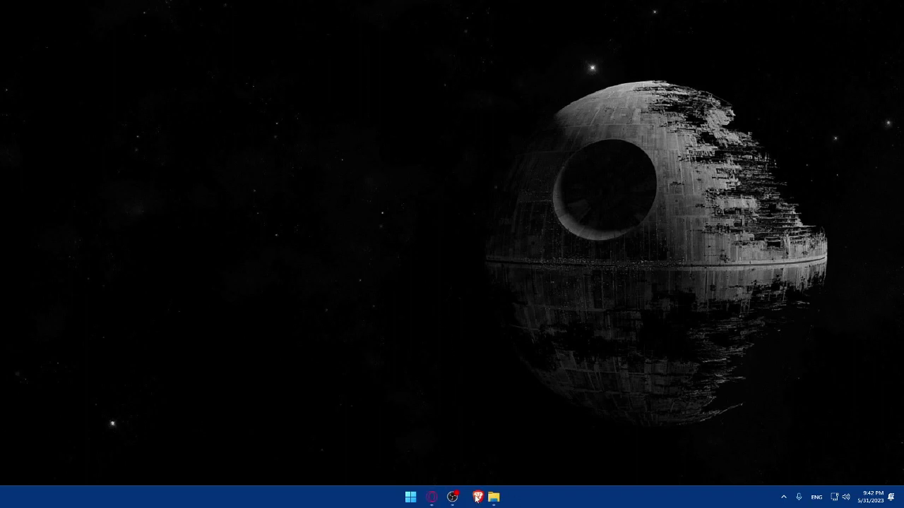
- Launch Brave from the taskbar and load expensify.com to reach the Expensify Inbox
{"action": "left_click", "coordinate": [458, 498]}
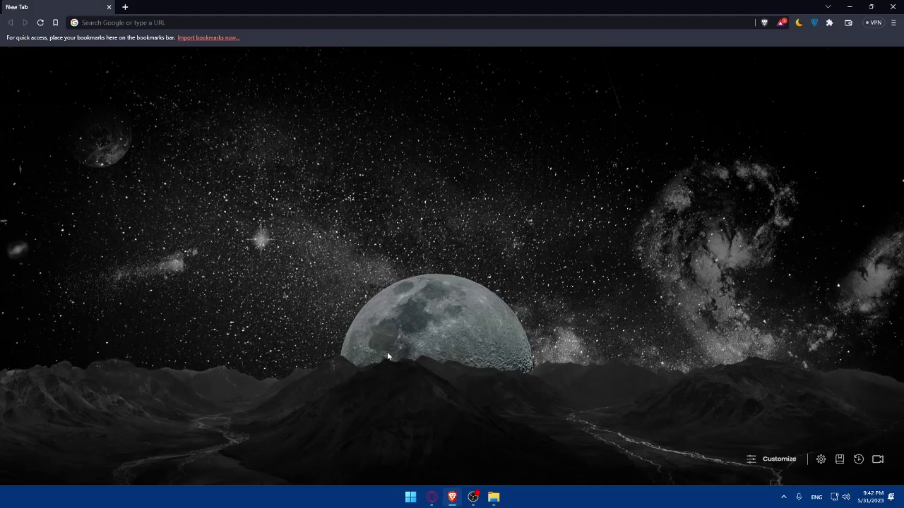
{"action": "left_click", "coordinate": [849, 6]}
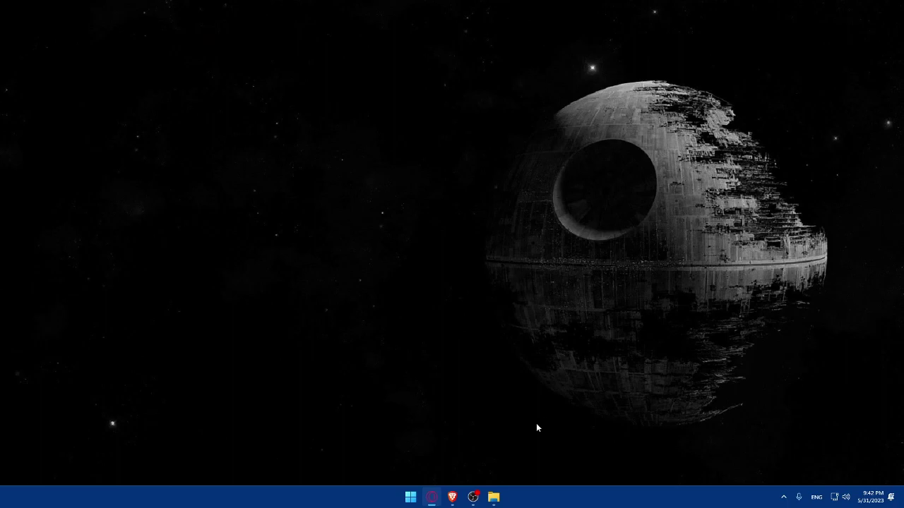
{"action": "mouse_move", "coordinate": [452, 498]}
{"action": "left_mouse_down"}
{"action": "mouse_move", "coordinate": [506, 503]}
{"action": "mouse_move", "coordinate": [452, 500]}
{"action": "left_mouse_up"}
{"action": "left_click", "coordinate": [452, 498]}
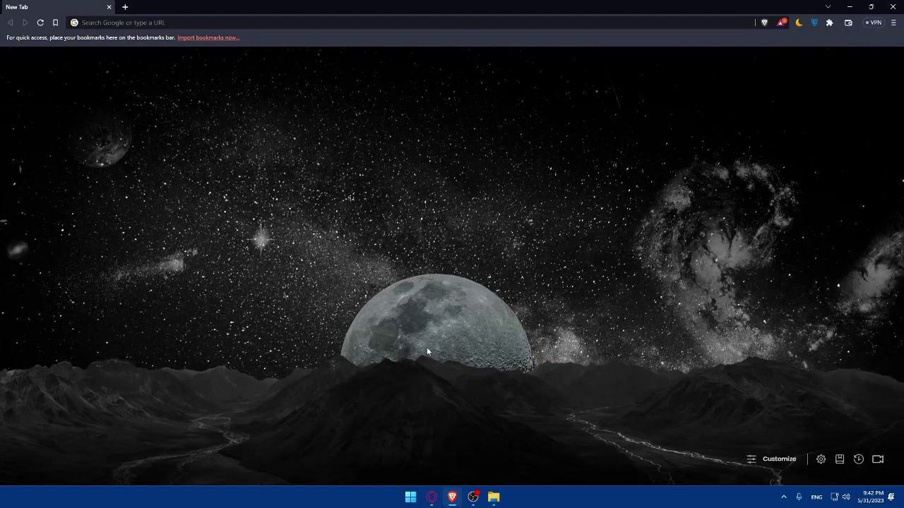
{"action": "left_click", "coordinate": [175, 23]}
{"action": "type", "text": "e"}
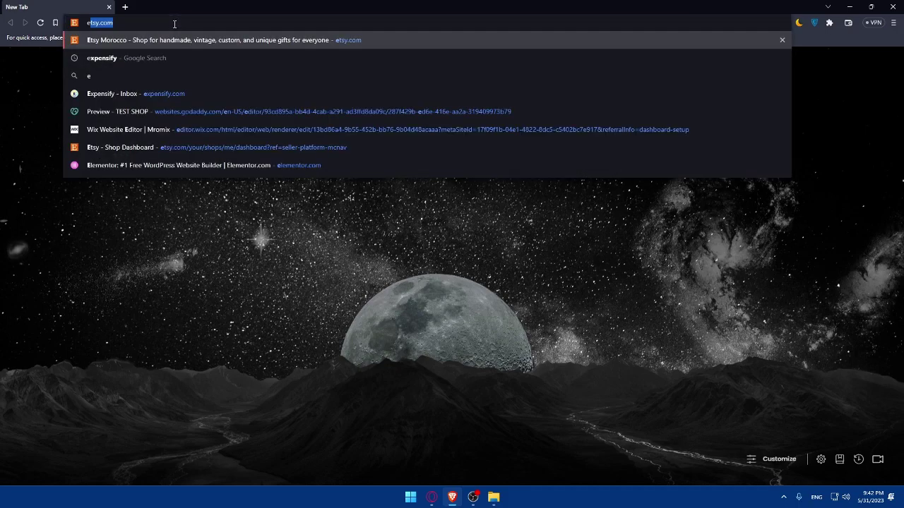
{"action": "type", "text": "xpensify"}
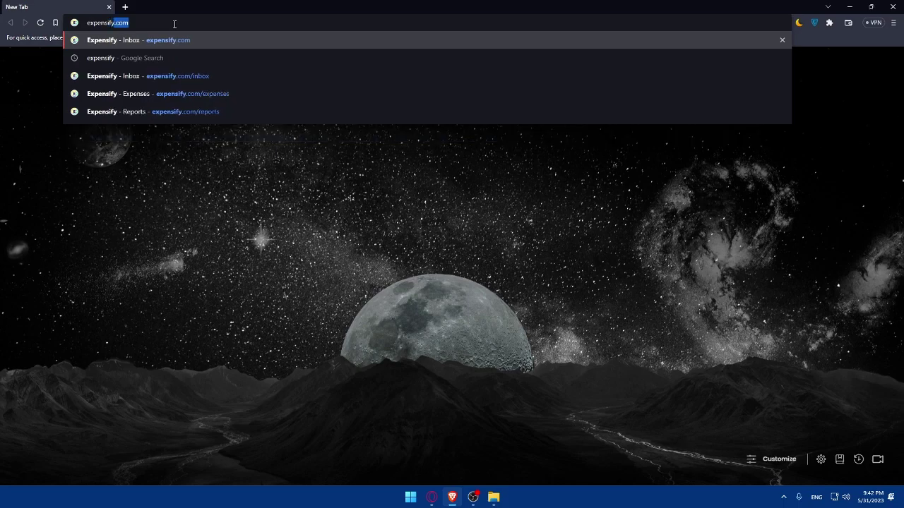
{"action": "type", "text": ".com"}
{"action": "key", "text": "Return"}
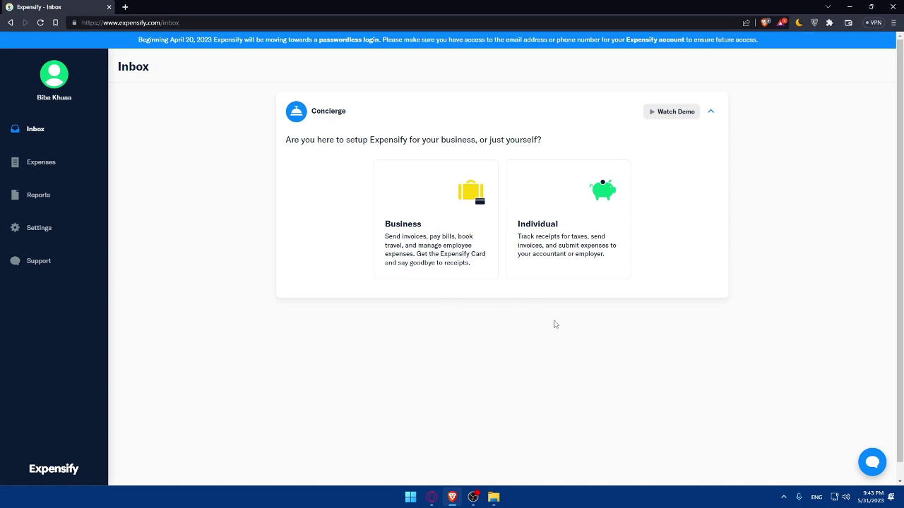
{"action": "scroll", "coordinate": [635, 403], "scroll_direction": "down", "scroll_amount": 1}
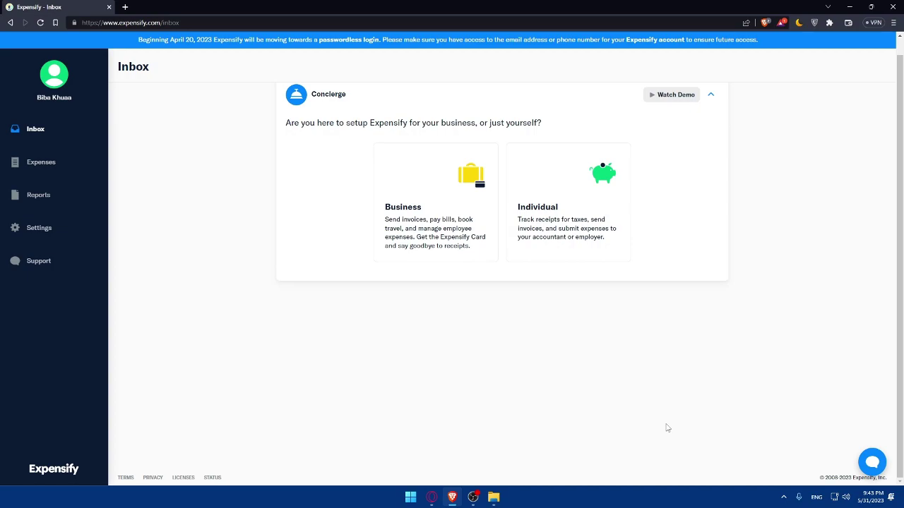
- Go to the empty Expenses page and bring up the New Expense options menu
{"action": "mouse_move", "coordinate": [104, 243]}
{"action": "left_click", "coordinate": [48, 166]}
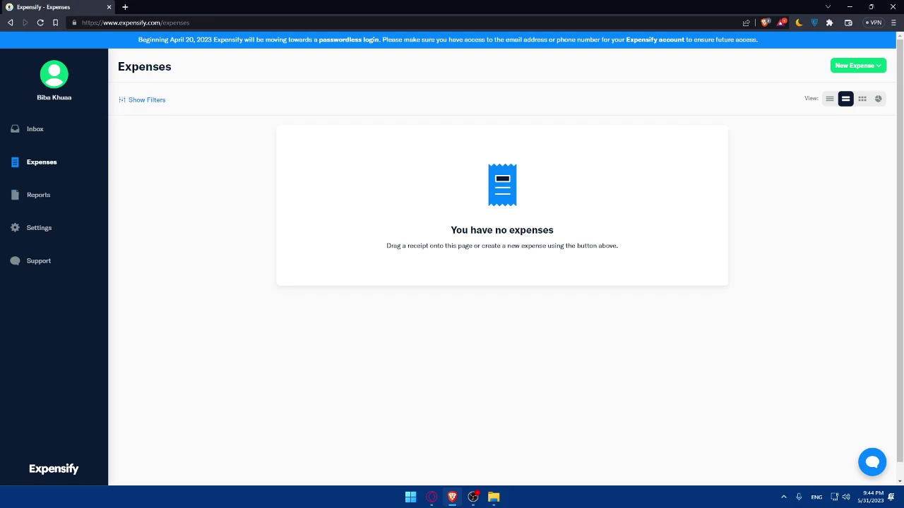
{"action": "left_click", "coordinate": [878, 70]}
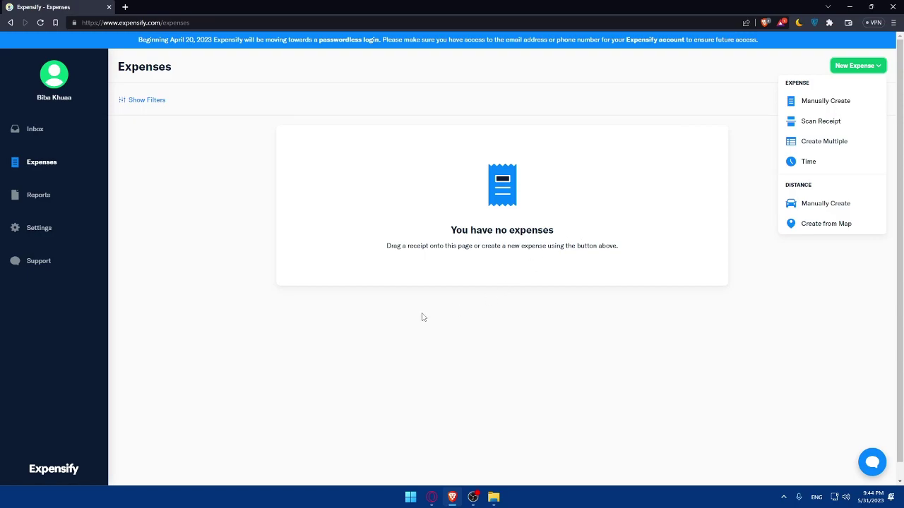
{"action": "left_click", "coordinate": [816, 106]}
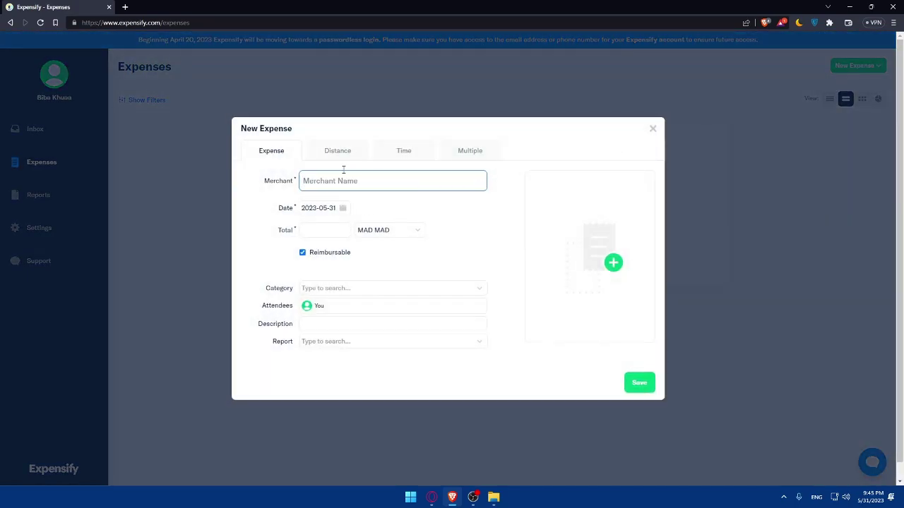
{"action": "left_click", "coordinate": [339, 153]}
{"action": "left_click", "coordinate": [396, 153]}
{"action": "left_click", "coordinate": [468, 152]}
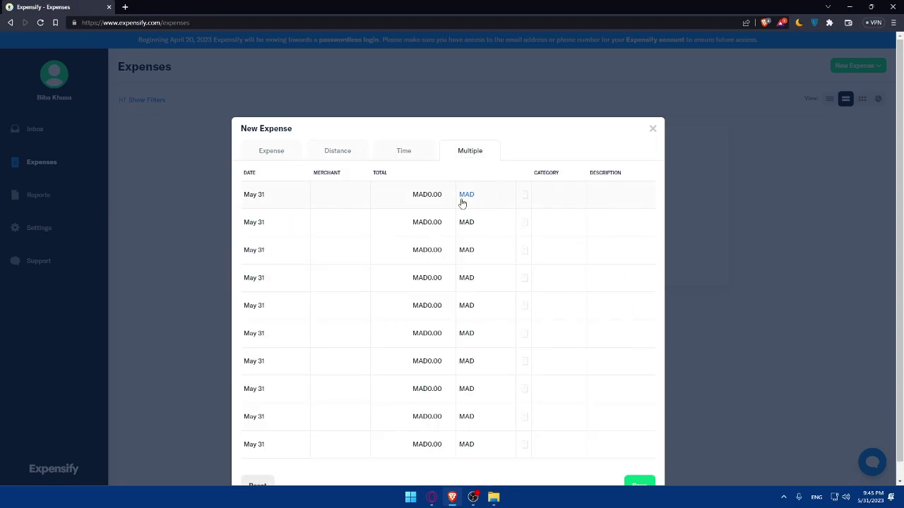
{"action": "left_click", "coordinate": [284, 157]}
{"action": "left_click", "coordinate": [652, 128]}
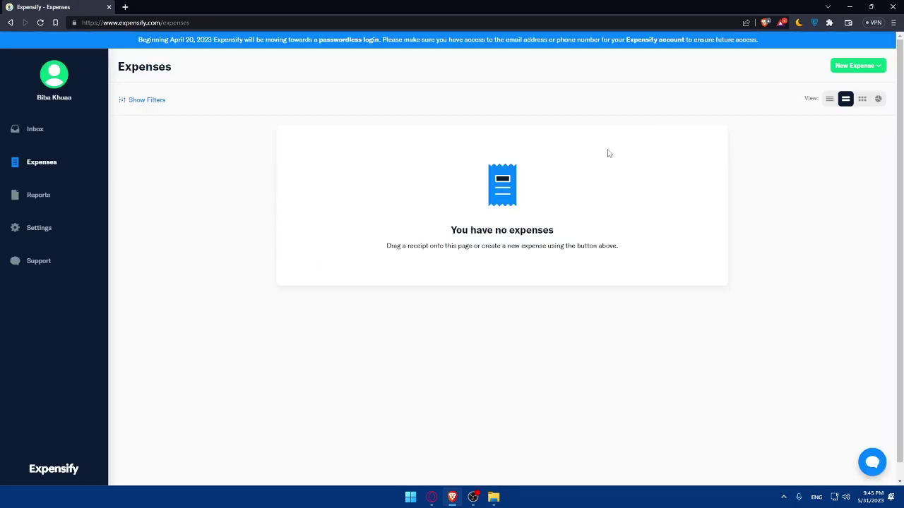
{"action": "left_click", "coordinate": [873, 66]}
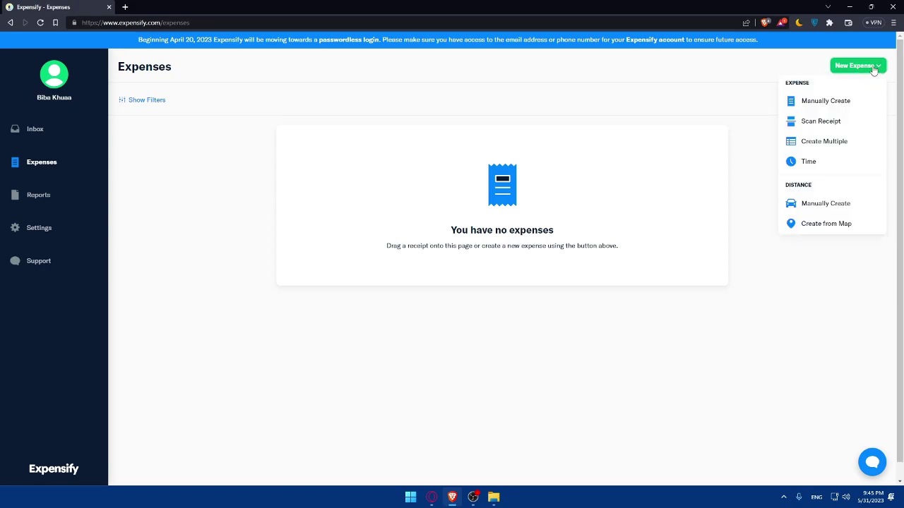
{"action": "left_click", "coordinate": [835, 106]}
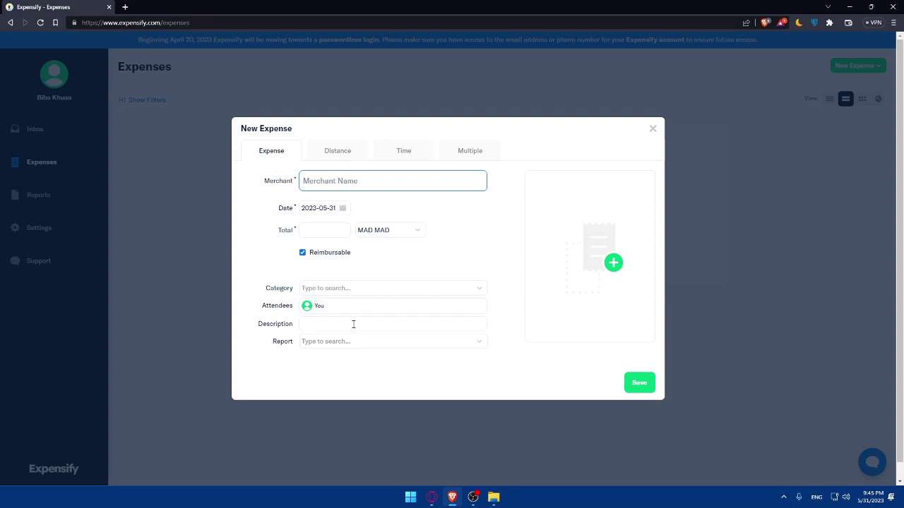
{"action": "left_click", "coordinate": [410, 214]}
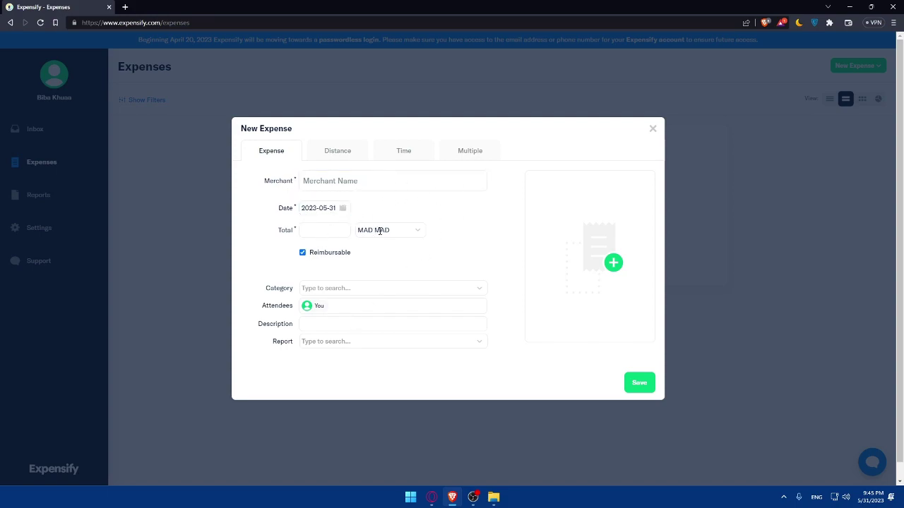
{"action": "left_click", "coordinate": [415, 232]}
{"action": "left_click", "coordinate": [417, 232]}
{"action": "left_click", "coordinate": [652, 128]}
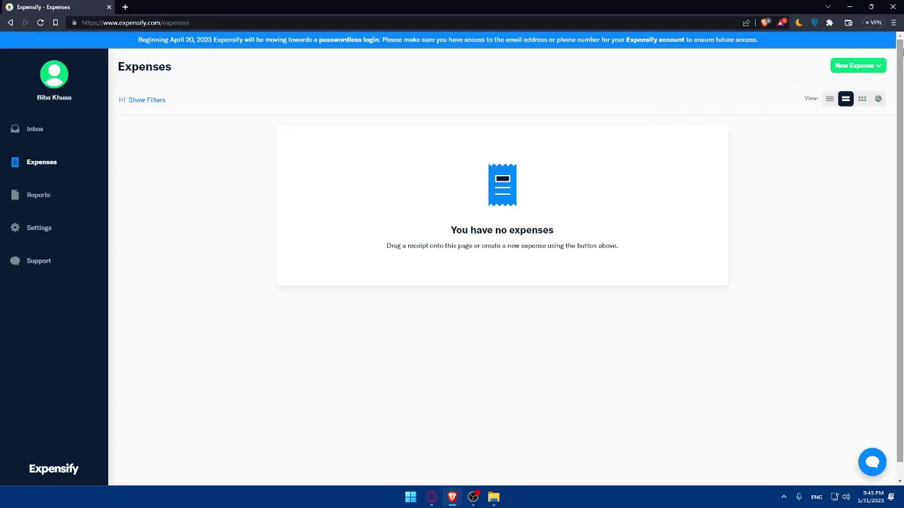
{"action": "left_click", "coordinate": [879, 65]}
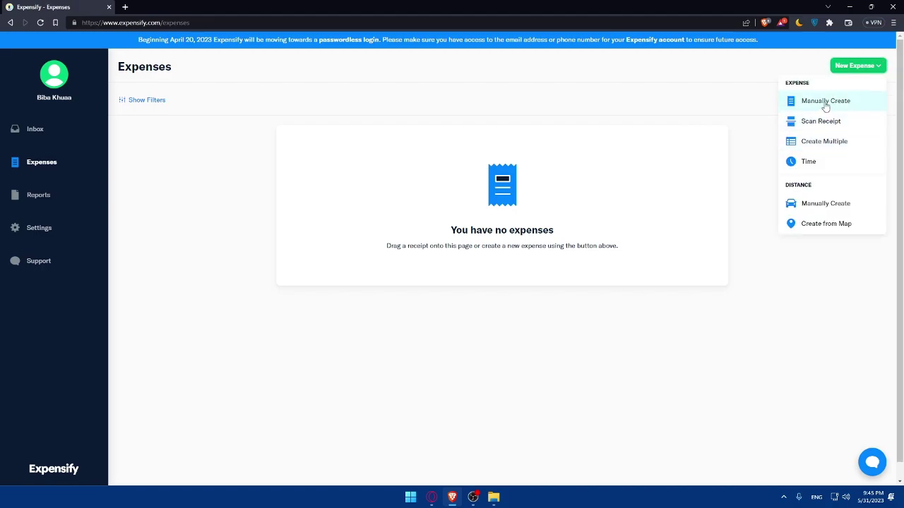
{"action": "left_click", "coordinate": [824, 101]}
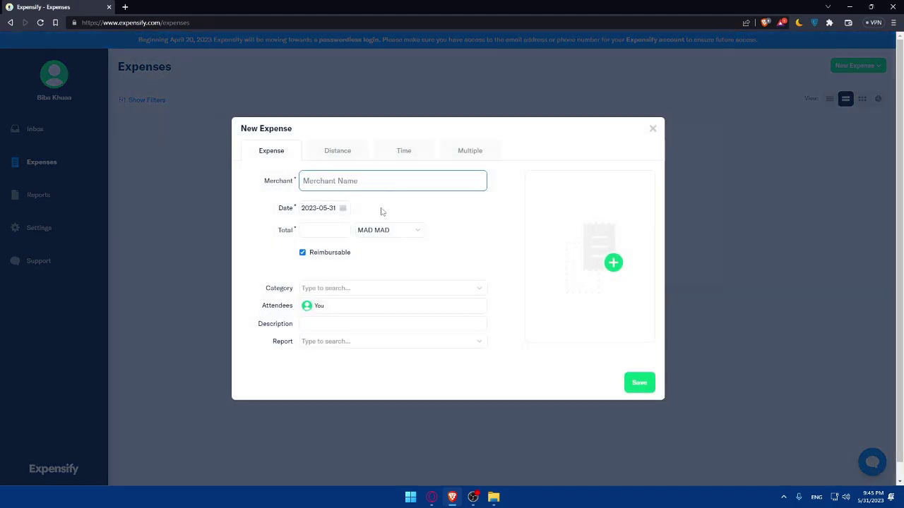
{"action": "left_click", "coordinate": [735, 149]}
{"action": "left_click", "coordinate": [653, 130]}
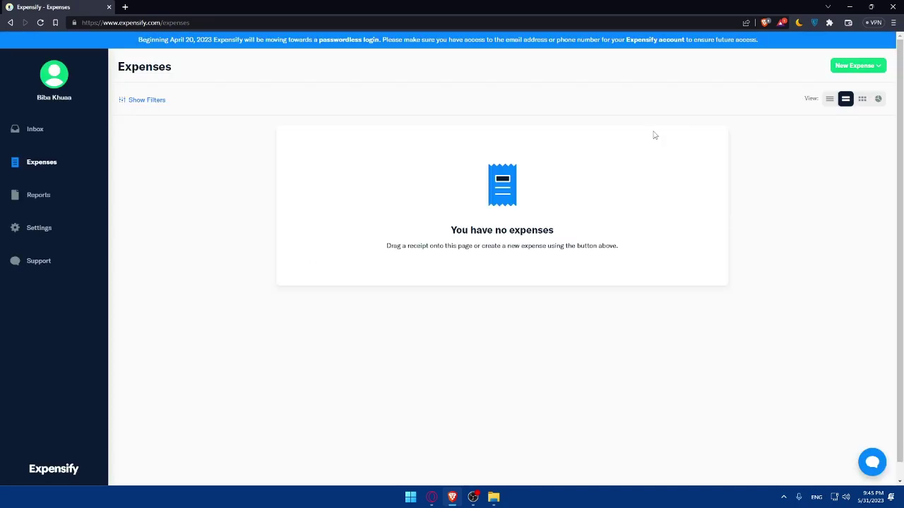
- Start a manually created expense with Optus as the merchant
{"action": "left_click", "coordinate": [846, 65]}
{"action": "left_click", "coordinate": [826, 100]}
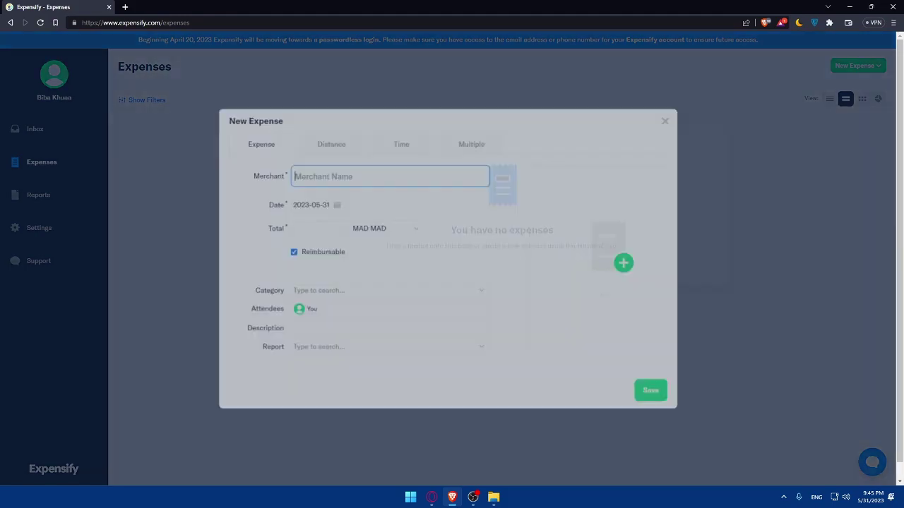
{"action": "type", "text": "test"}
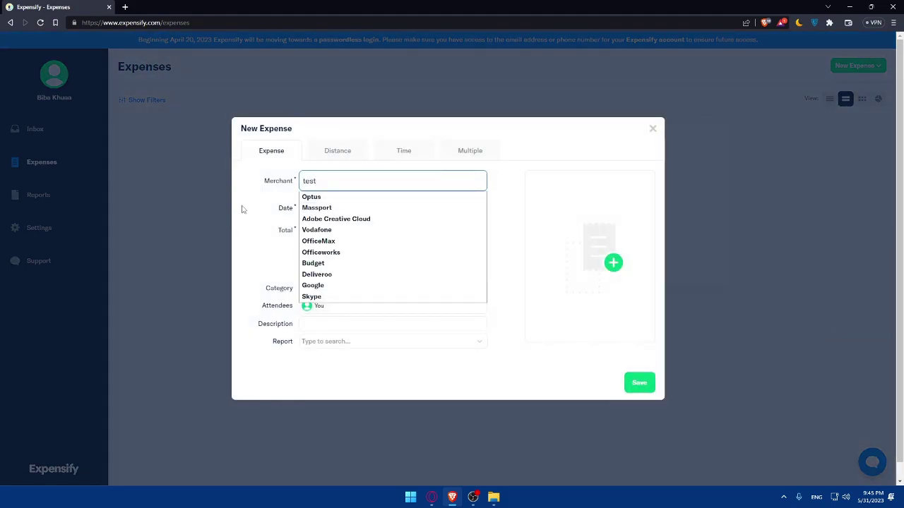
{"action": "left_click", "coordinate": [316, 198]}
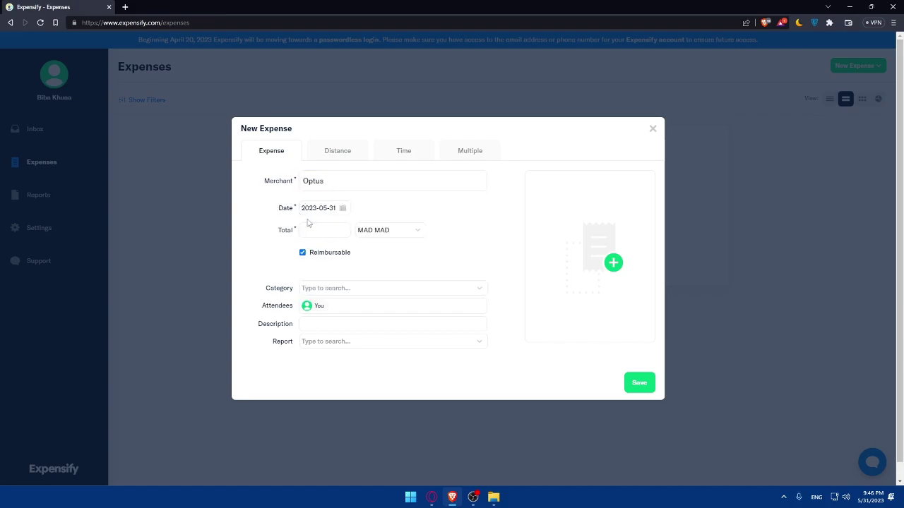
- Enter a total of 1000 MAD and set the category to Benefits
{"action": "left_click", "coordinate": [327, 233]}
{"action": "left_click", "coordinate": [339, 288]}
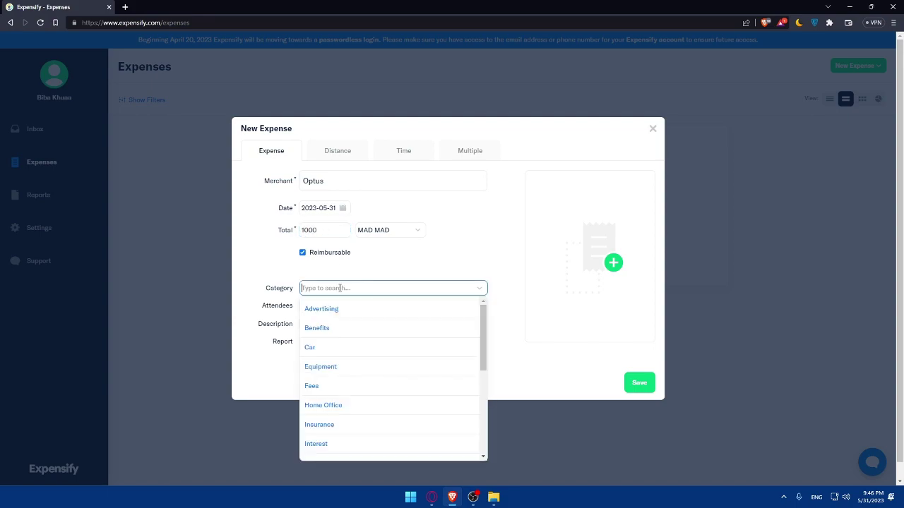
{"action": "left_click", "coordinate": [384, 275]}
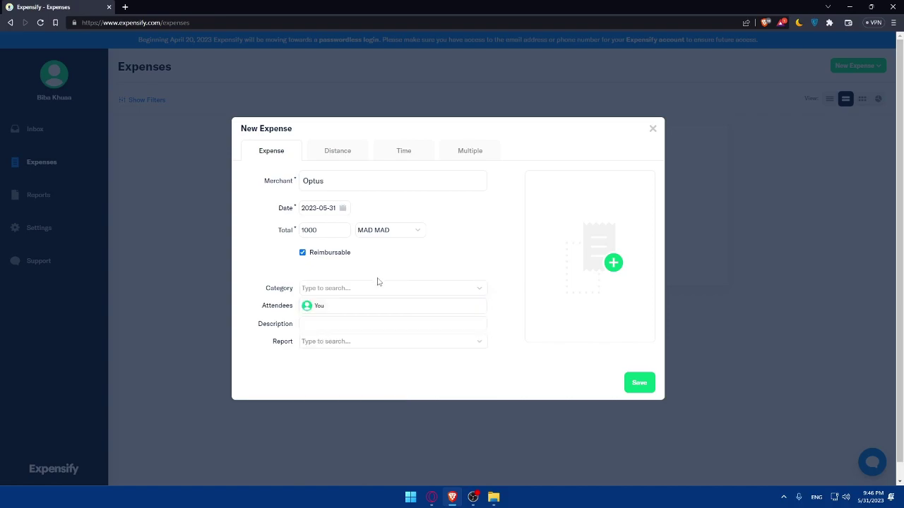
{"action": "left_click", "coordinate": [382, 287]}
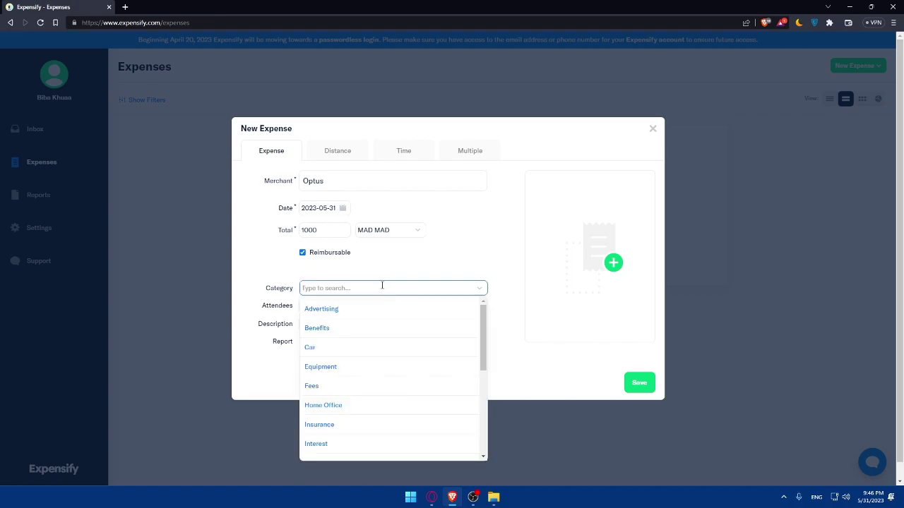
{"action": "left_click", "coordinate": [339, 330]}
{"action": "left_click", "coordinate": [348, 308]}
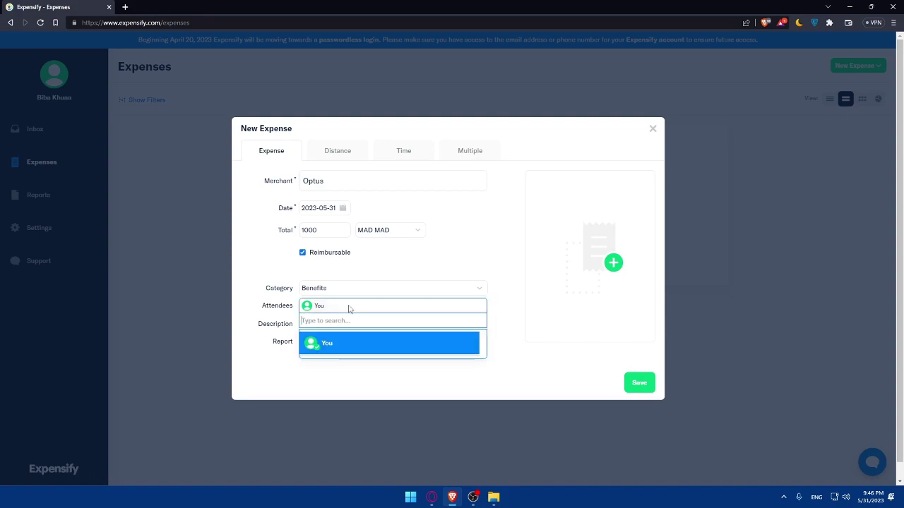
- Give the Optus expense the description 'test'
{"action": "left_click", "coordinate": [525, 303]}
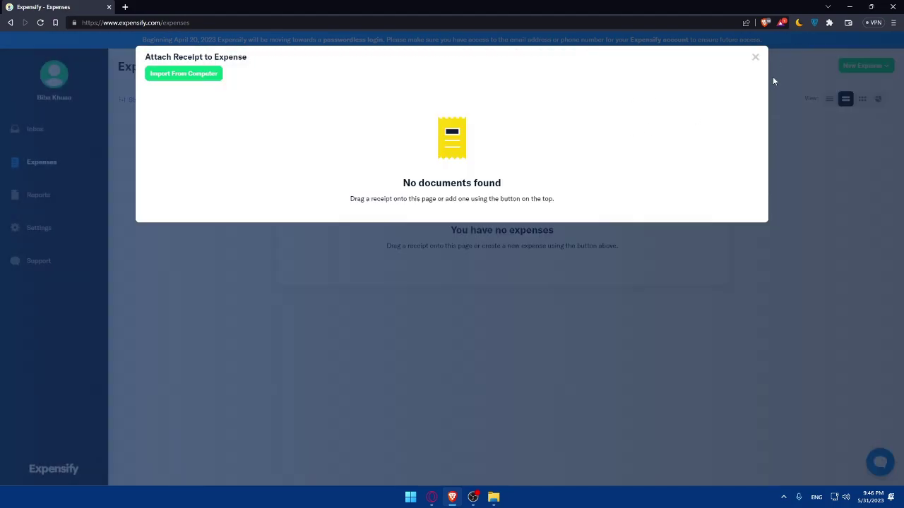
{"action": "left_click", "coordinate": [754, 56]}
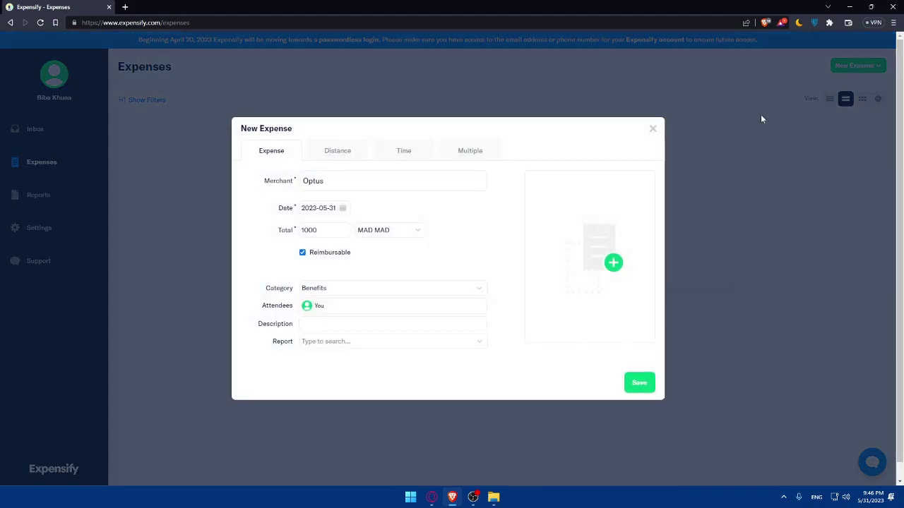
{"action": "left_click", "coordinate": [360, 322]}
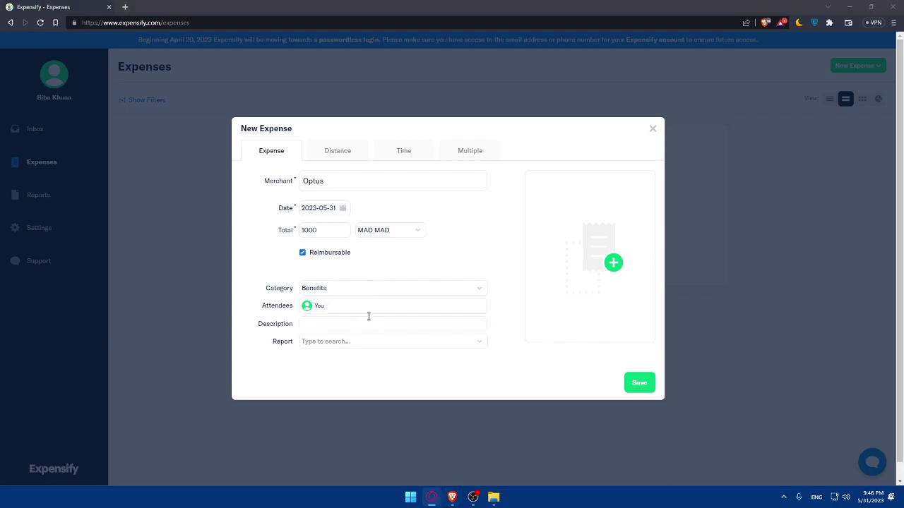
{"action": "left_click", "coordinate": [342, 325]}
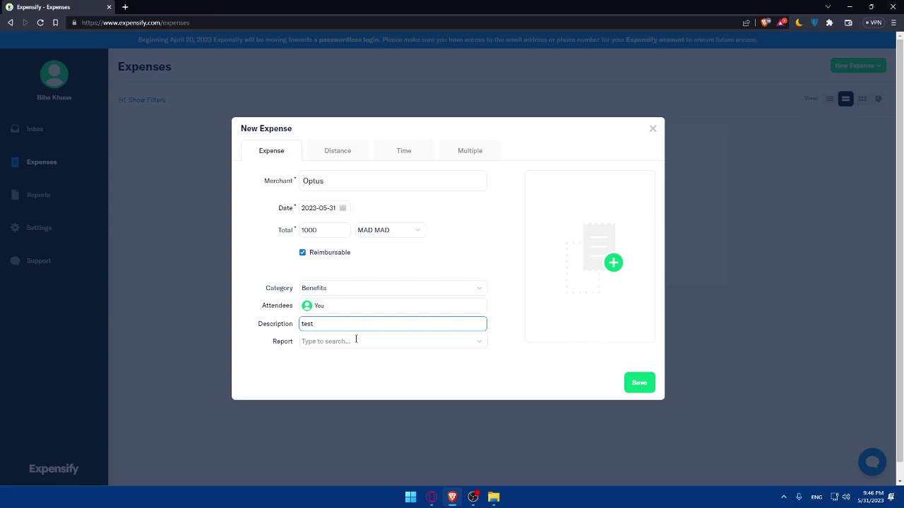
- Assign the expense to Expense Report 2023-05-31
{"action": "left_click", "coordinate": [356, 341]}
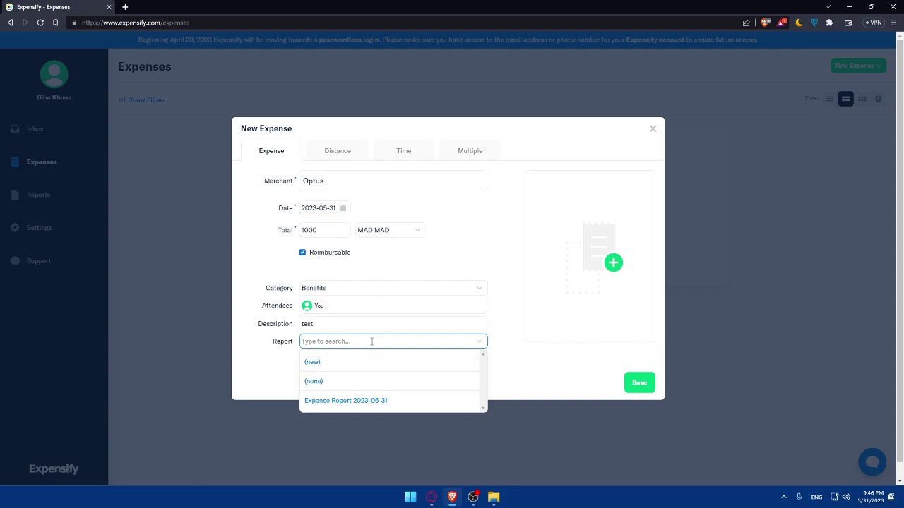
{"action": "left_click", "coordinate": [259, 360]}
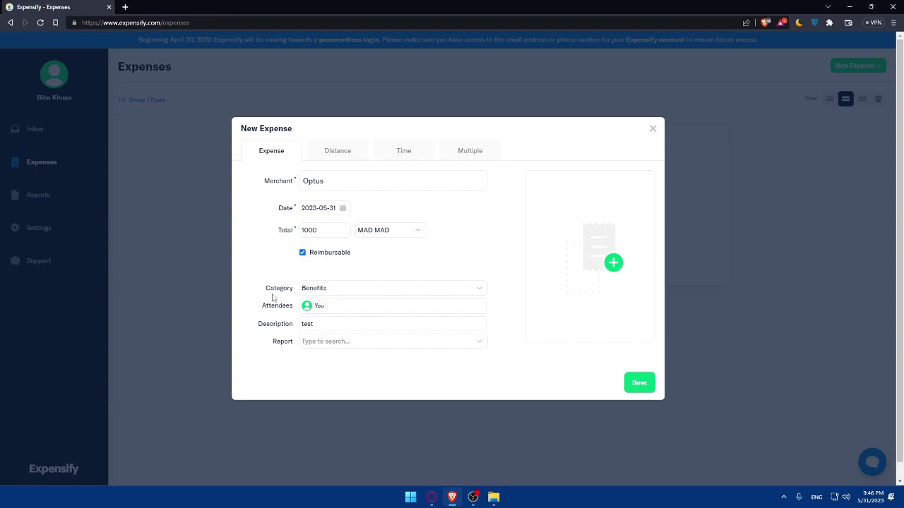
{"action": "left_click", "coordinate": [347, 339]}
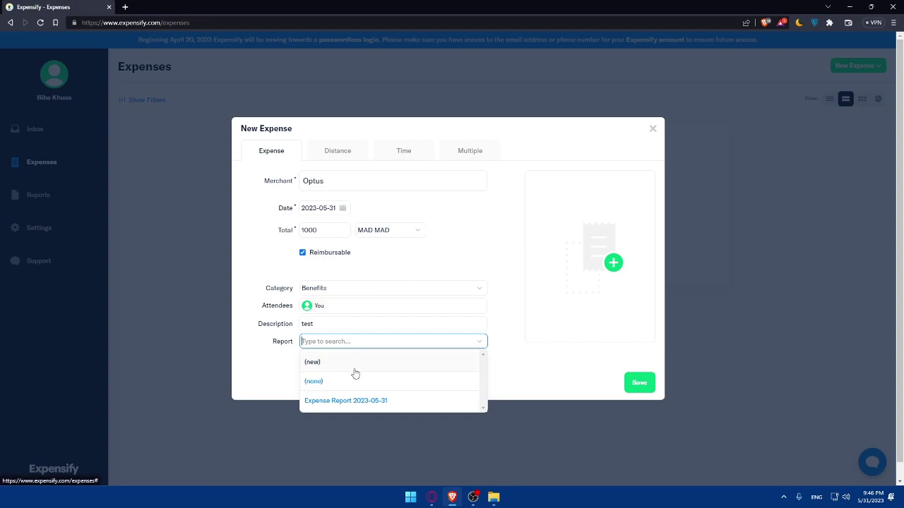
{"action": "left_click", "coordinate": [339, 401]}
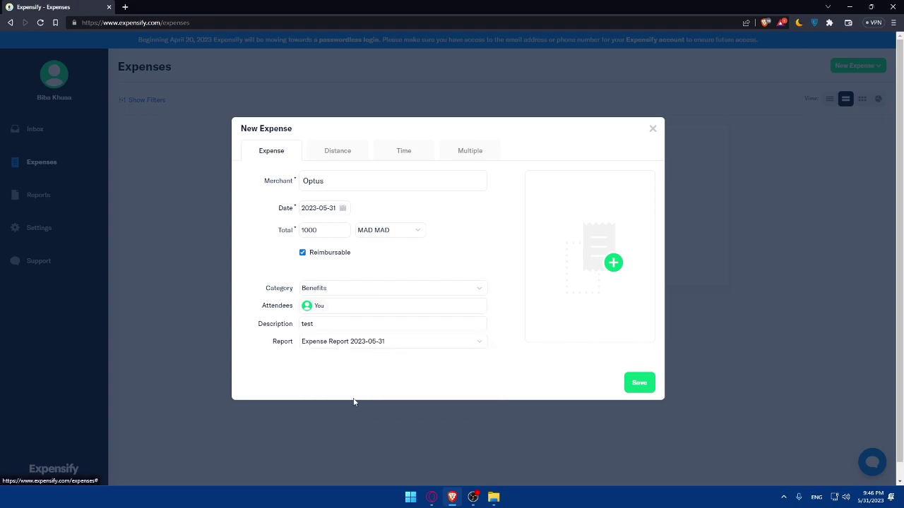
{"action": "left_click", "coordinate": [608, 263]}
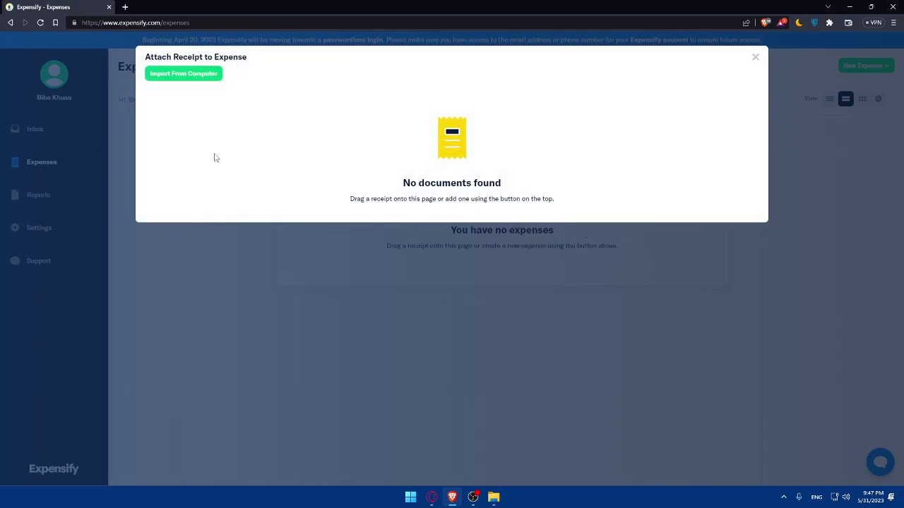
{"action": "left_click", "coordinate": [184, 75]}
{"action": "scroll", "coordinate": [367, 230], "scroll_direction": "down", "scroll_amount": 3}
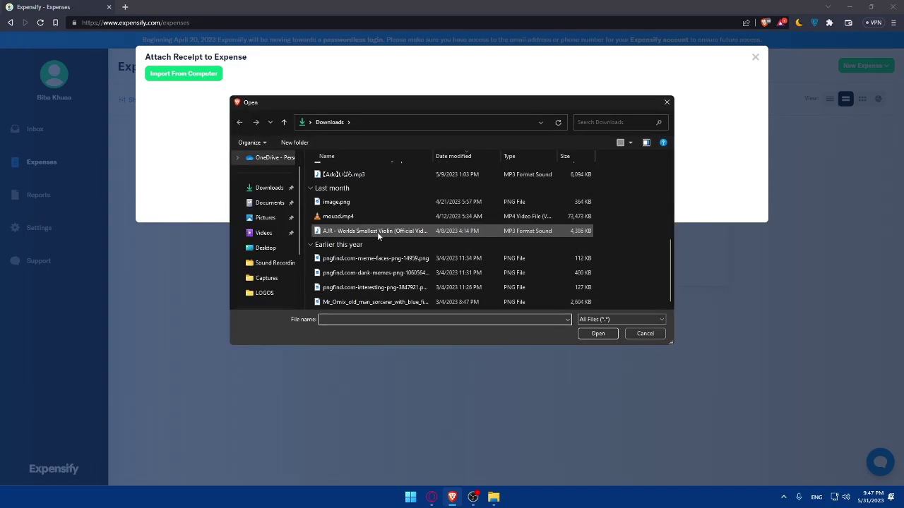
{"action": "scroll", "coordinate": [424, 237], "scroll_direction": "up", "scroll_amount": 3}
{"action": "scroll", "coordinate": [544, 185], "scroll_direction": "down", "scroll_amount": 6}
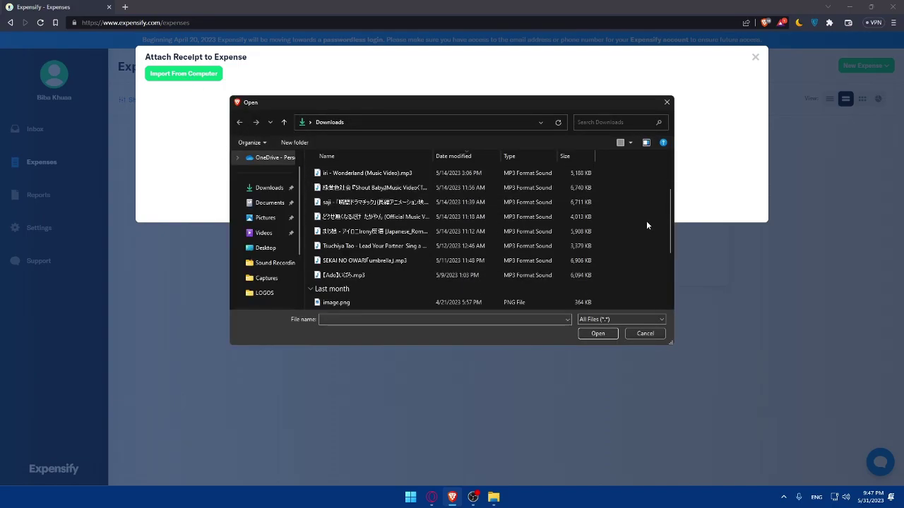
{"action": "scroll", "coordinate": [592, 208], "scroll_direction": "up", "scroll_amount": 5}
{"action": "scroll", "coordinate": [603, 197], "scroll_direction": "down", "scroll_amount": 5}
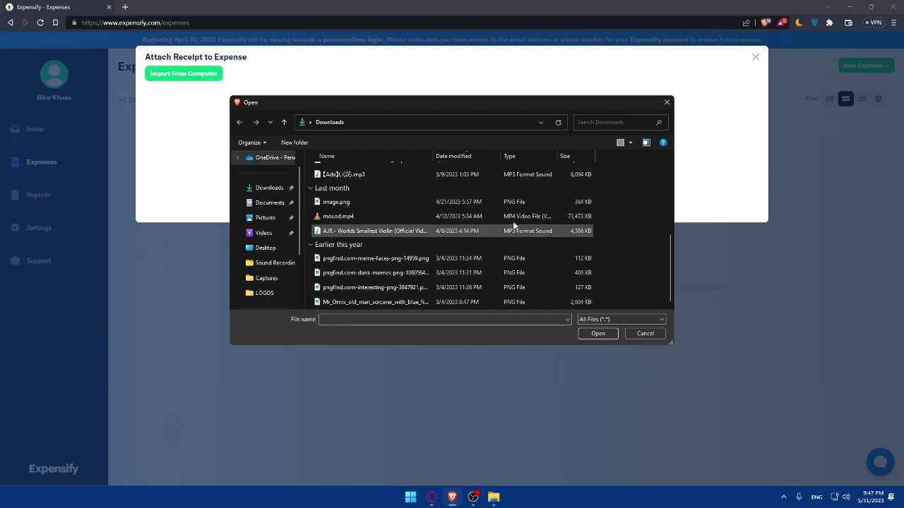
{"action": "scroll", "coordinate": [565, 201], "scroll_direction": "up", "scroll_amount": 5}
{"action": "scroll", "coordinate": [523, 215], "scroll_direction": "down", "scroll_amount": 5}
{"action": "scroll", "coordinate": [524, 216], "scroll_direction": "up", "scroll_amount": 5}
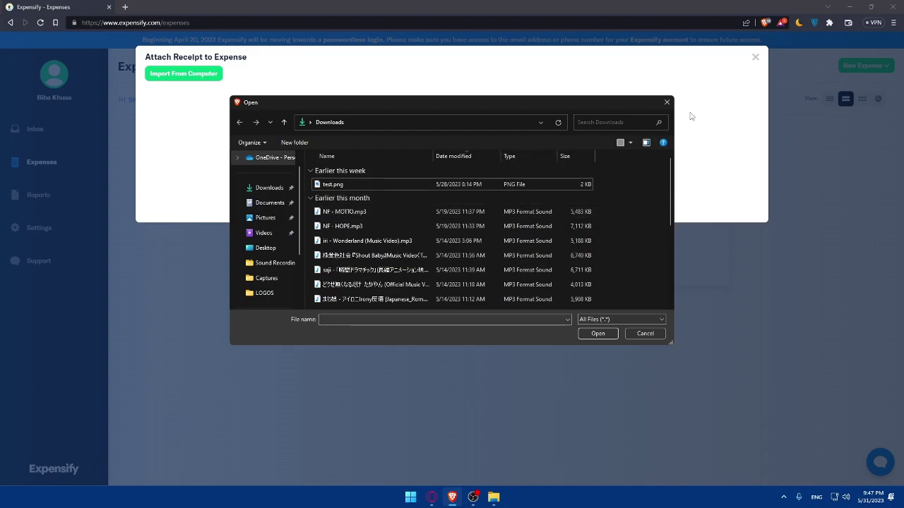
{"action": "key", "text": "Escape"}
- Back on the single Expense tab, save the Optus 1000 MAD Benefits expense
{"action": "left_click", "coordinate": [756, 58]}
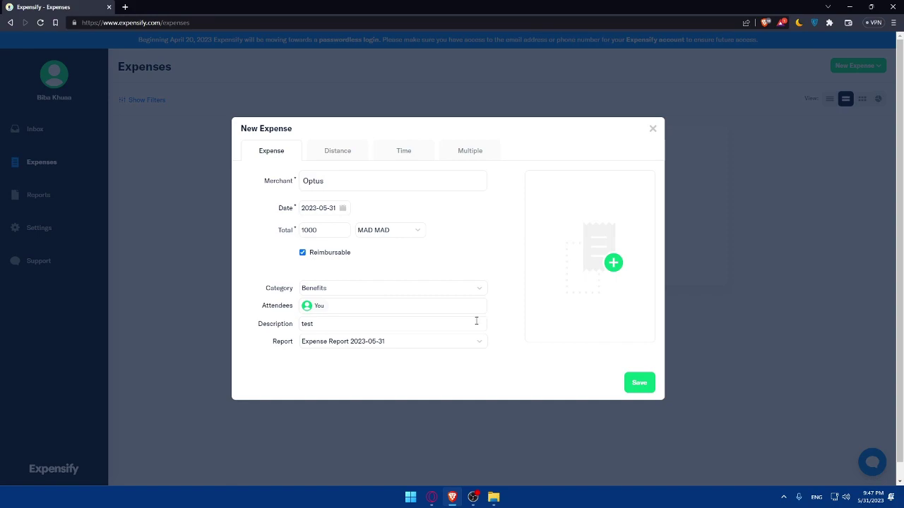
{"action": "left_click", "coordinate": [336, 158]}
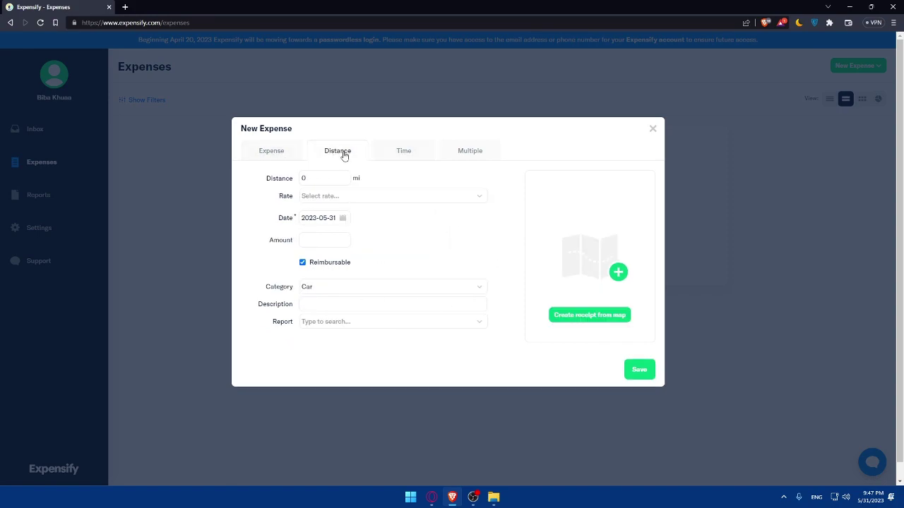
{"action": "left_click", "coordinate": [393, 155]}
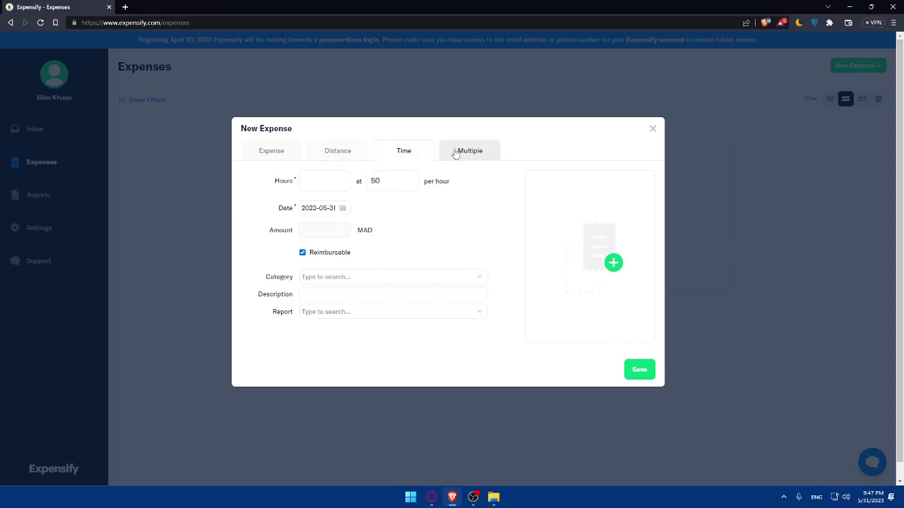
{"action": "left_click", "coordinate": [464, 151]}
{"action": "scroll", "coordinate": [403, 221], "scroll_direction": "down", "scroll_amount": 1}
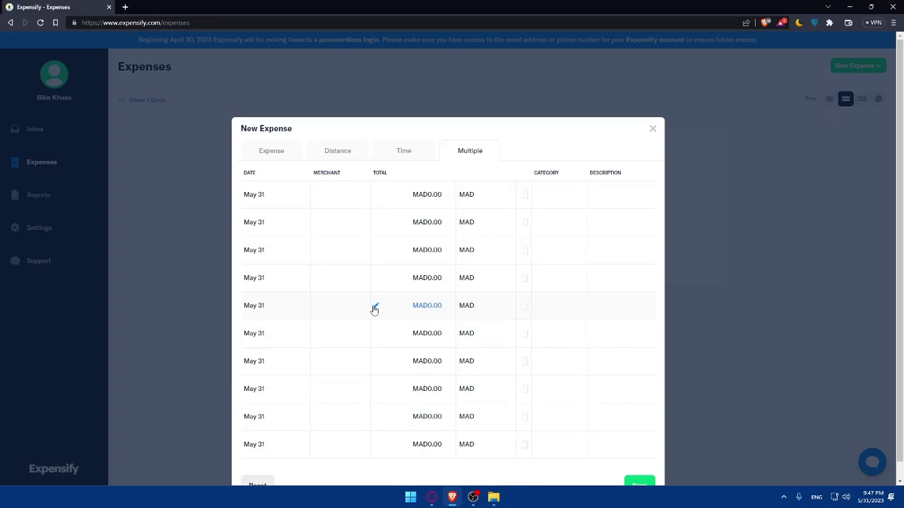
{"action": "scroll", "coordinate": [353, 318], "scroll_direction": "up", "scroll_amount": 1}
{"action": "left_click", "coordinate": [289, 157]}
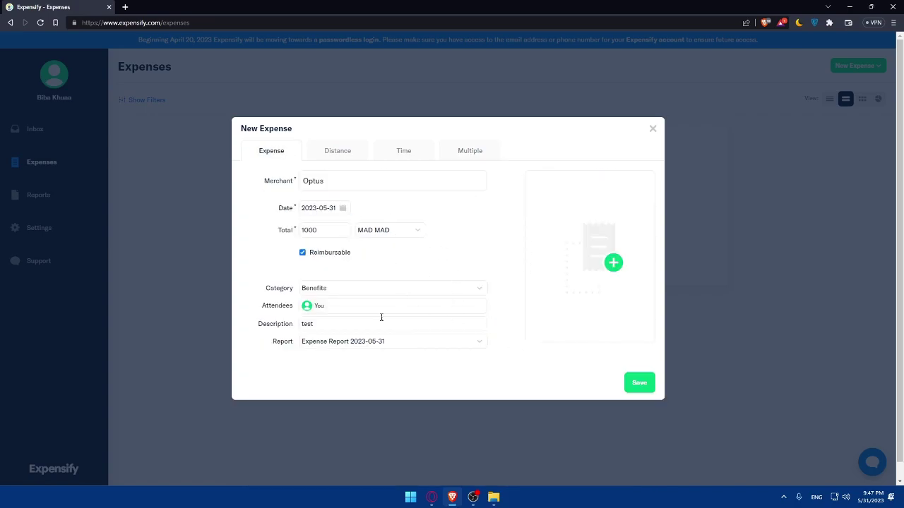
{"action": "left_click", "coordinate": [645, 385]}
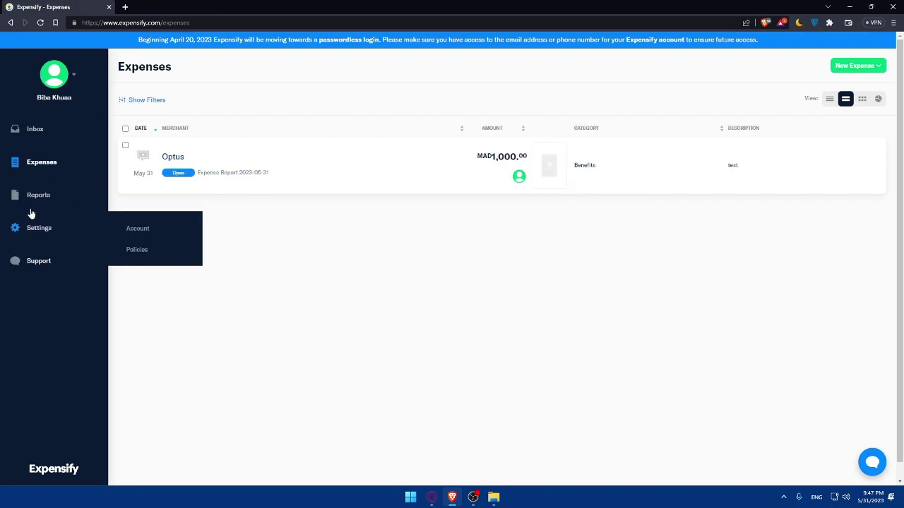
- Create a new report from Reports, then close it without adding expenses
{"action": "left_click", "coordinate": [29, 195]}
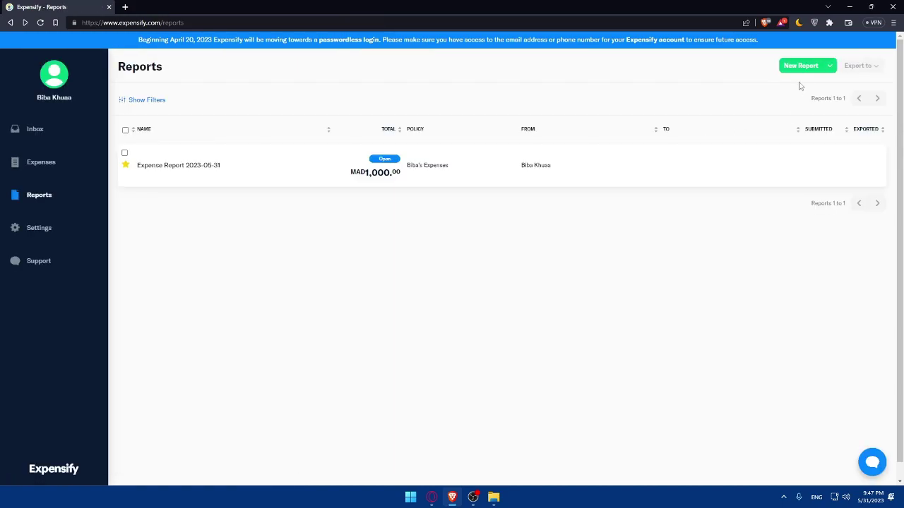
{"action": "left_click", "coordinate": [804, 67]}
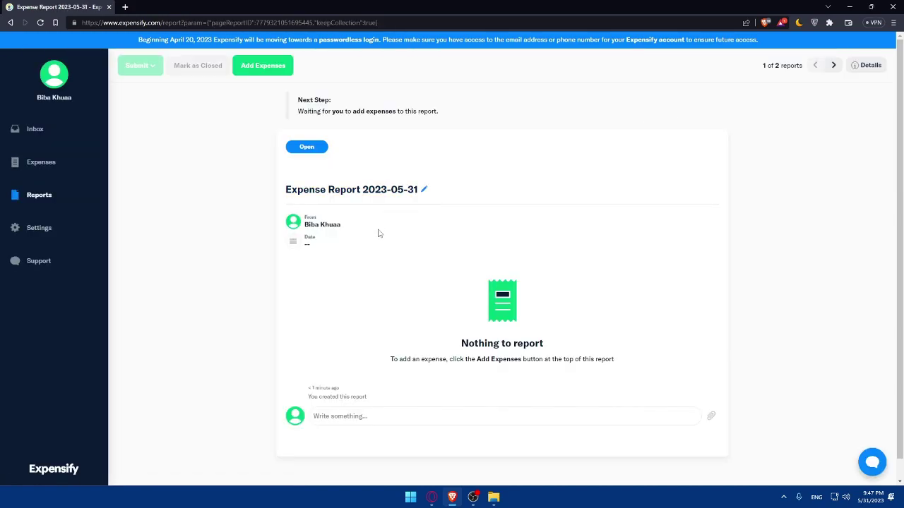
{"action": "left_click", "coordinate": [263, 65]}
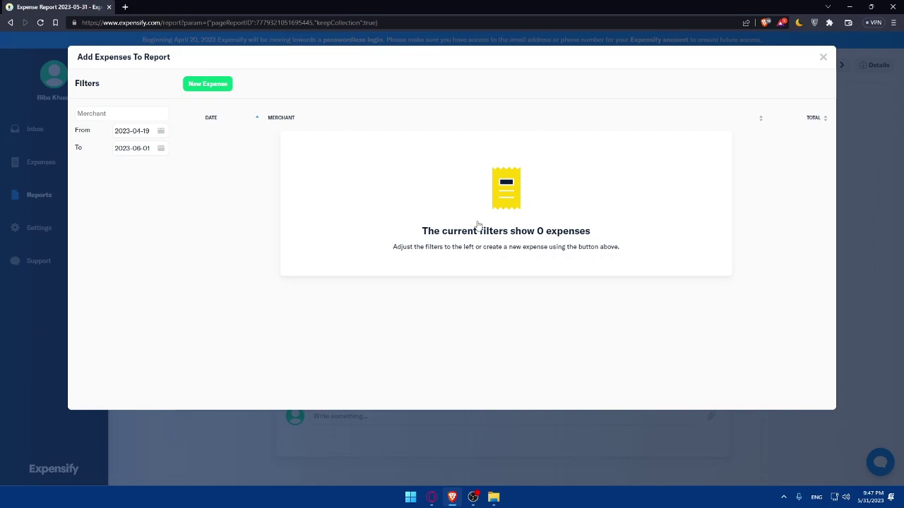
{"action": "left_click", "coordinate": [821, 59]}
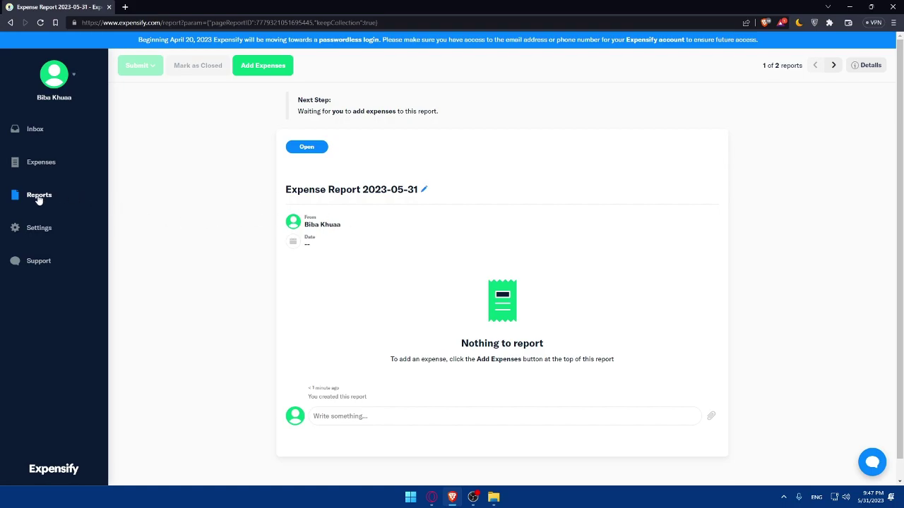
{"action": "left_click", "coordinate": [39, 198]}
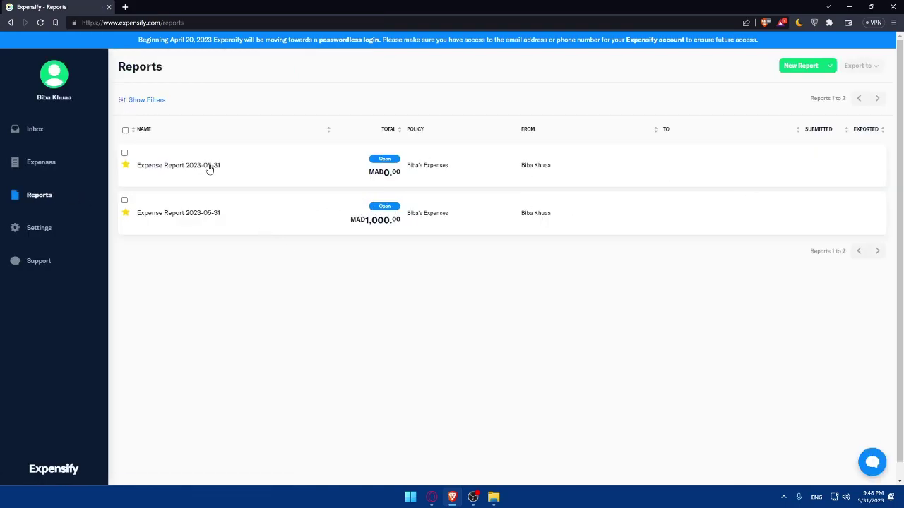
{"action": "left_click", "coordinate": [141, 164]}
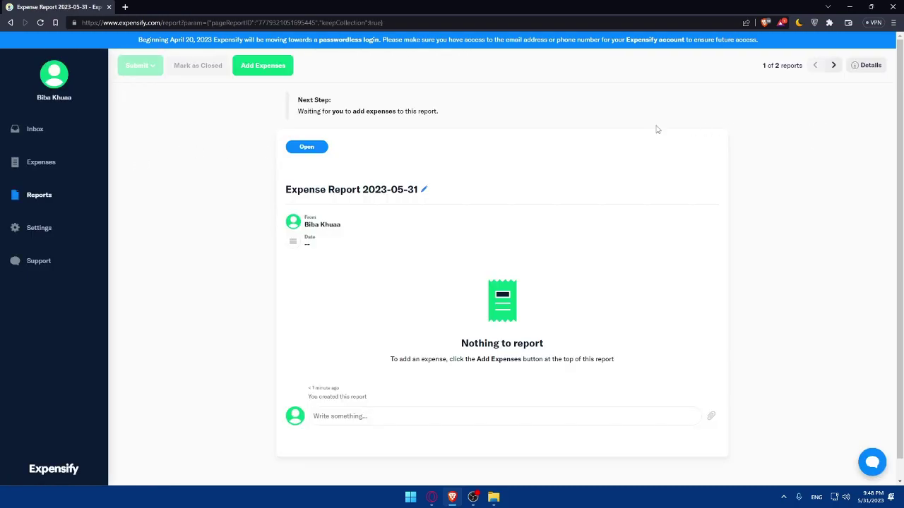
{"action": "key", "text": "alt+Left"}
- Delete the empty MAD 0 duplicate report, leaving Expense Report 2023-05-31
{"action": "left_click", "coordinate": [124, 153]}
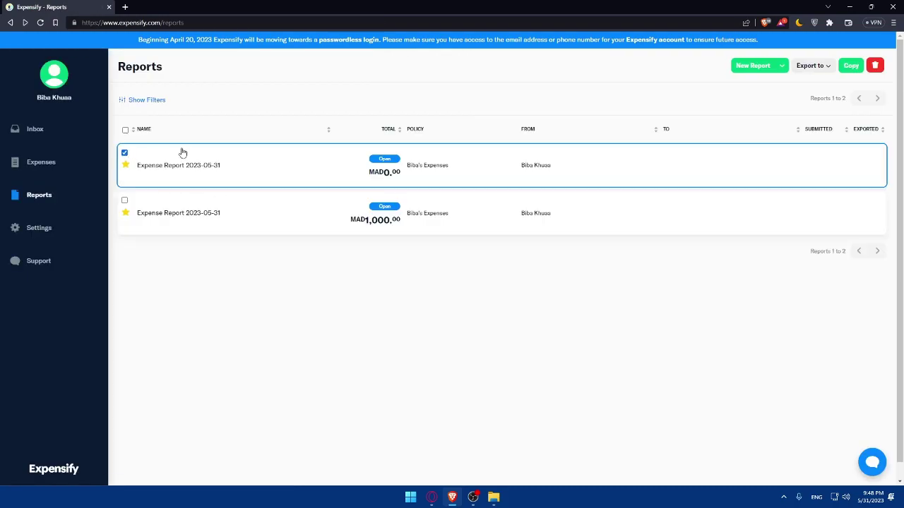
{"action": "left_click", "coordinate": [875, 65]}
{"action": "left_click", "coordinate": [461, 300]}
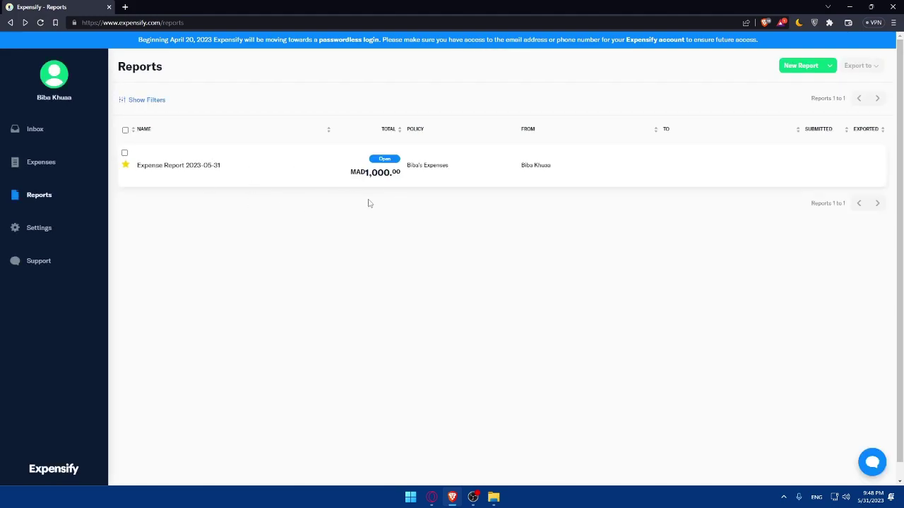
{"action": "left_click", "coordinate": [125, 153]}
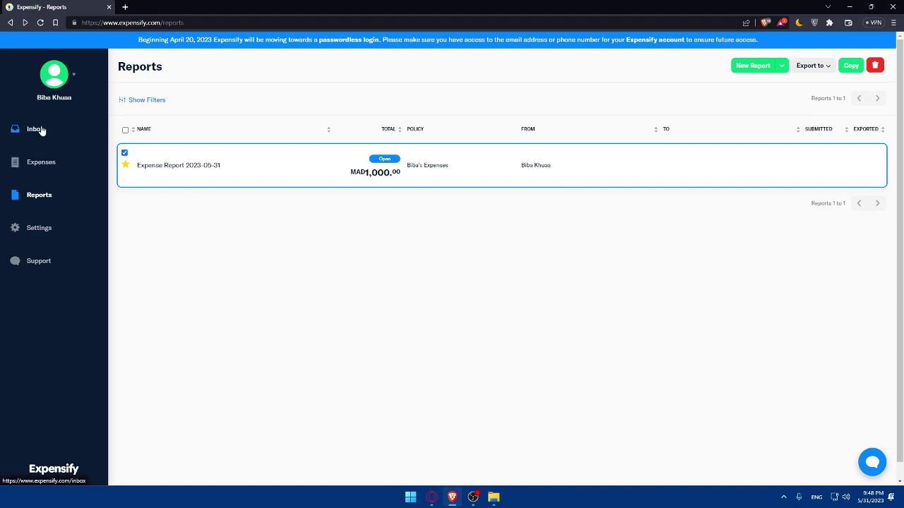
- Look through Account settings, the Inbox, and the Policies and Group settings
{"action": "left_click", "coordinate": [58, 216]}
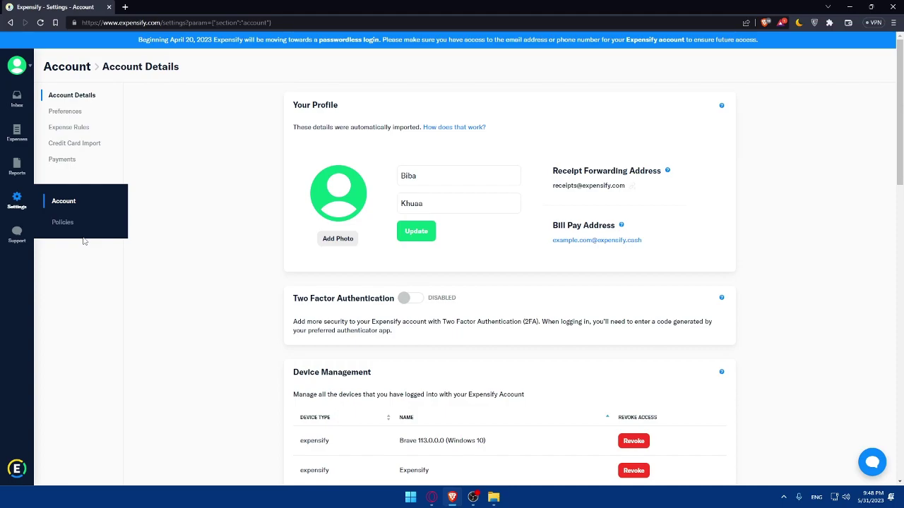
{"action": "left_click", "coordinate": [17, 99]}
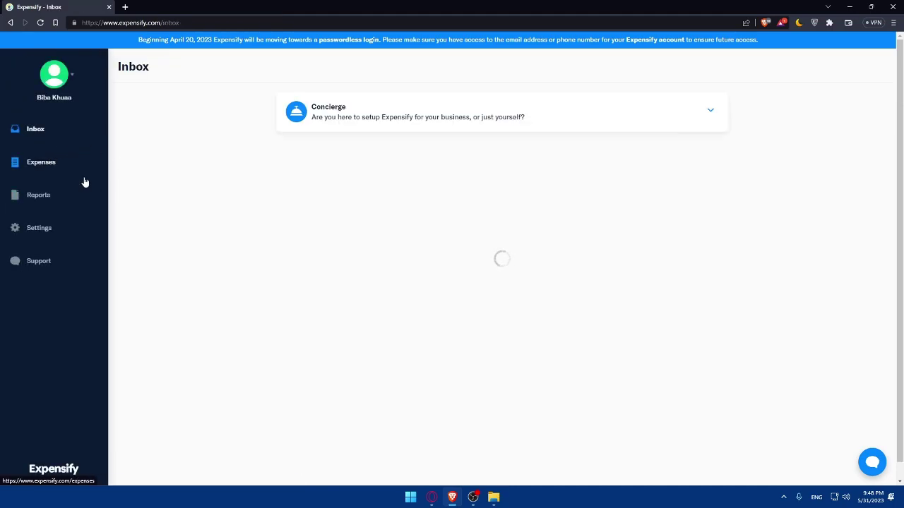
{"action": "mouse_move", "coordinate": [44, 228]}
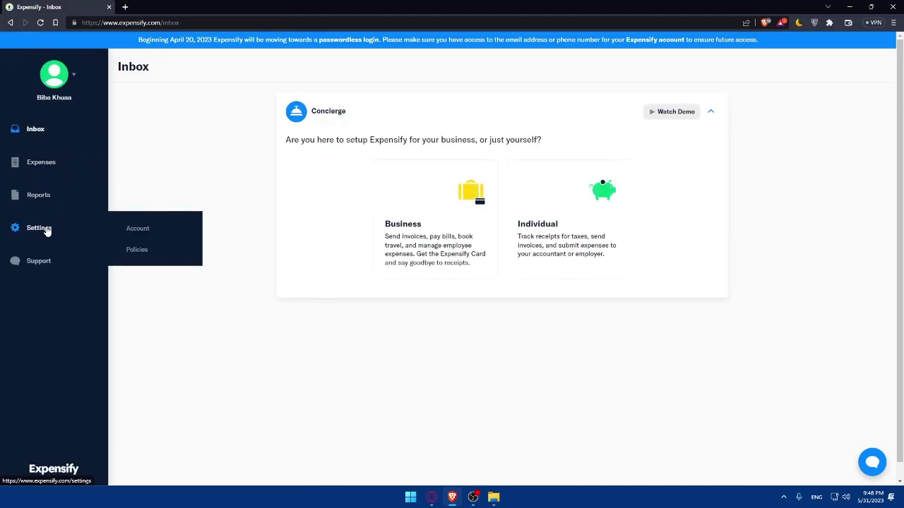
{"action": "left_click", "coordinate": [134, 247]}
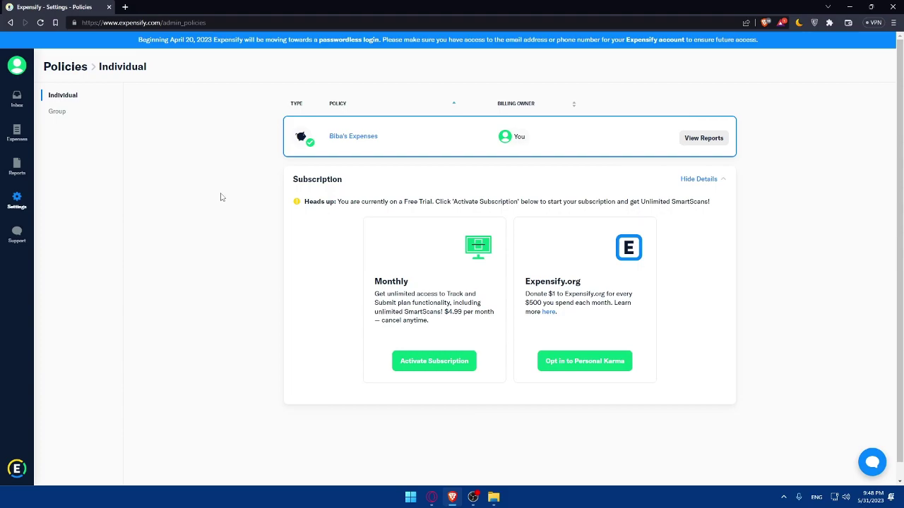
{"action": "left_click", "coordinate": [54, 112]}
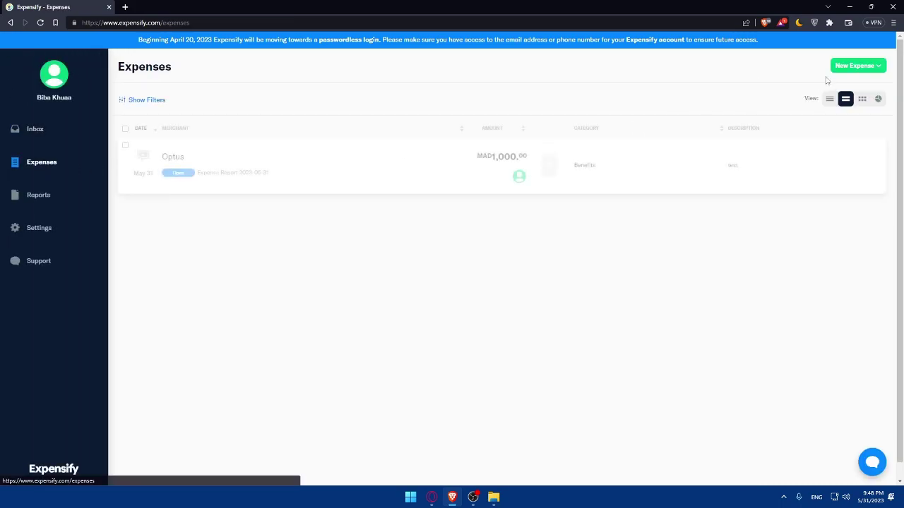
- Dismiss the New Expense menu on Expenses and bring up the Concierge support chat
{"action": "left_click", "coordinate": [858, 68]}
{"action": "left_click", "coordinate": [562, 261]}
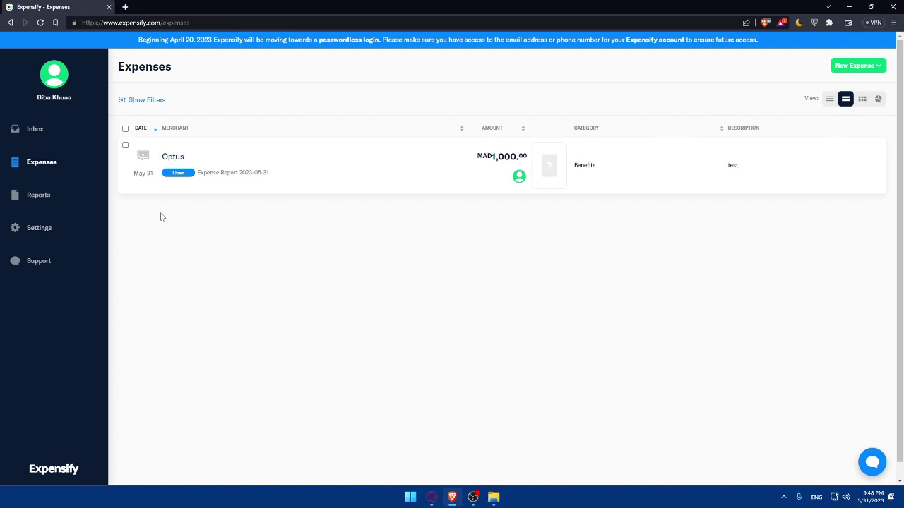
{"action": "left_click", "coordinate": [34, 265]}
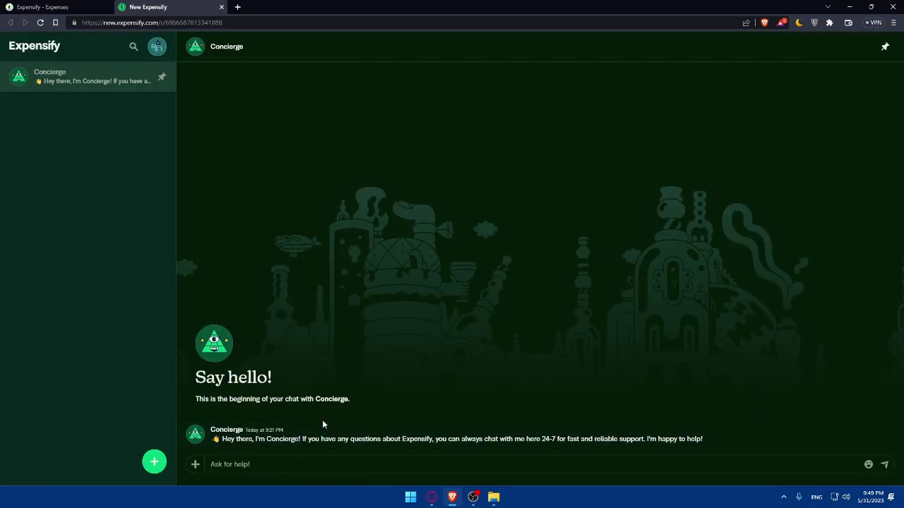
{"action": "left_click", "coordinate": [221, 7]}
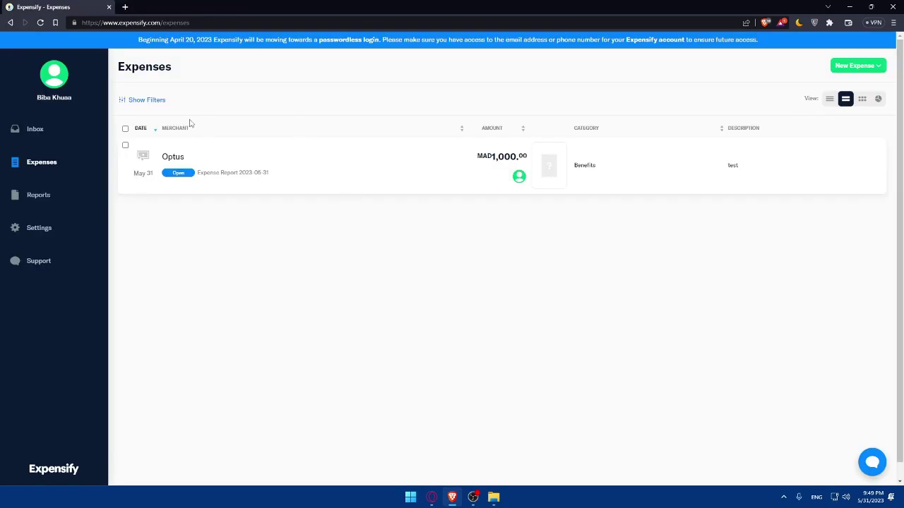
{"action": "left_click", "coordinate": [46, 258]}
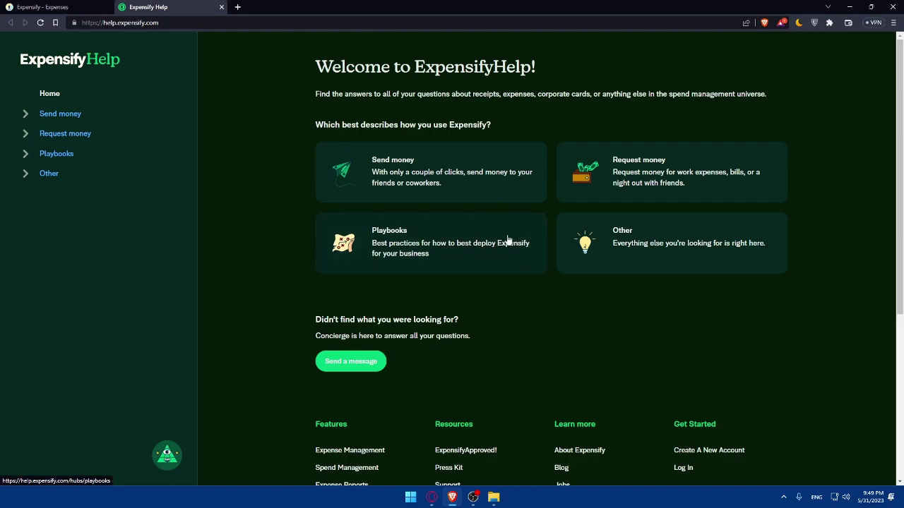
{"action": "scroll", "coordinate": [565, 254], "scroll_direction": "down", "scroll_amount": 4}
{"action": "scroll", "coordinate": [424, 283], "scroll_direction": "up", "scroll_amount": 4}
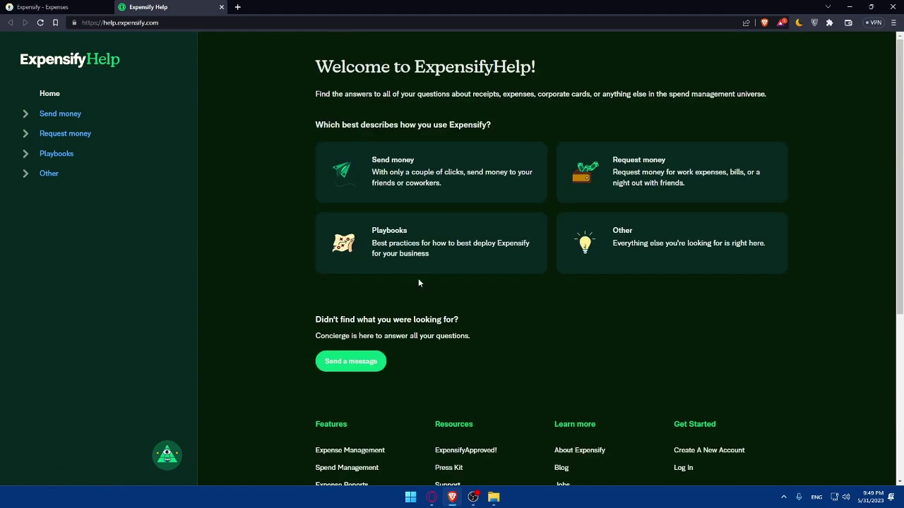
{"action": "scroll", "coordinate": [421, 276], "scroll_direction": "down", "scroll_amount": 4}
{"action": "scroll", "coordinate": [448, 296], "scroll_direction": "up", "scroll_amount": 4}
{"action": "left_click", "coordinate": [221, 7]}
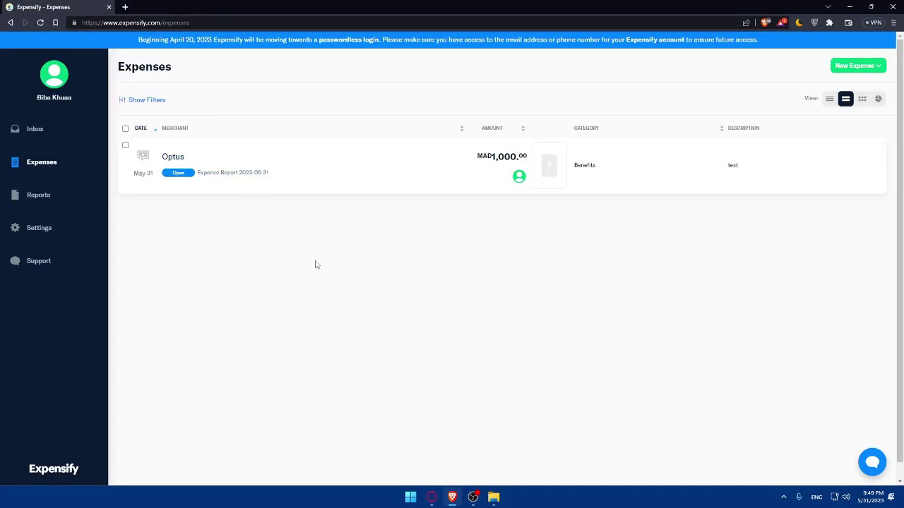